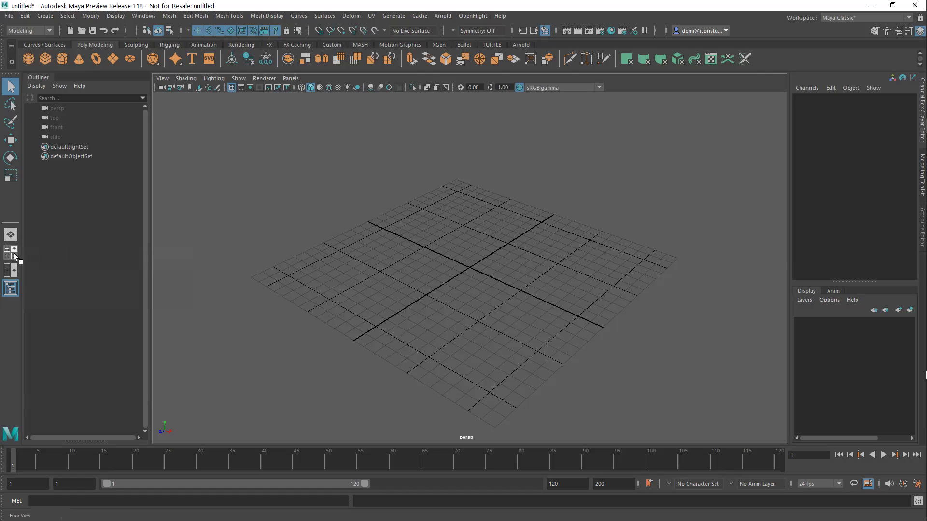
# - Create a polygon cube in the four-view layout, return to the single perspective view and deselect the cube
pyautogui.click(12, 256)
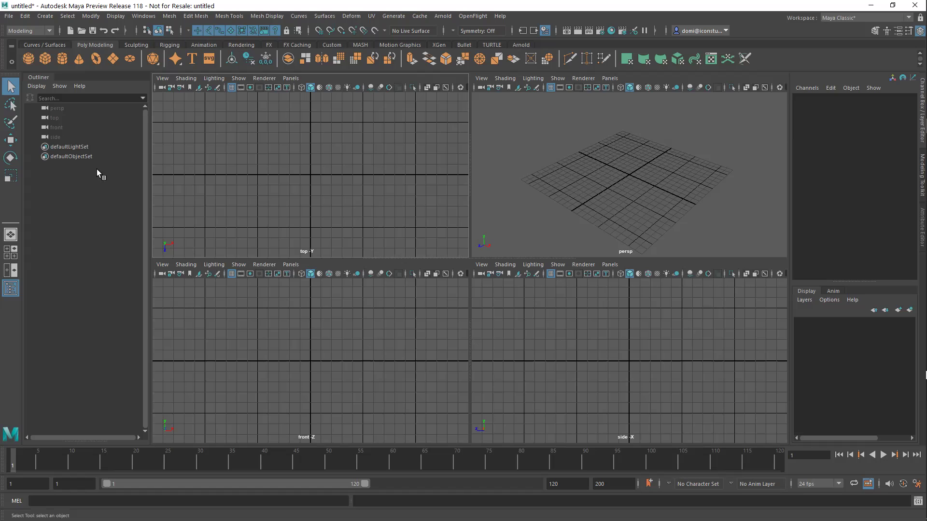
pyautogui.click(44, 59)
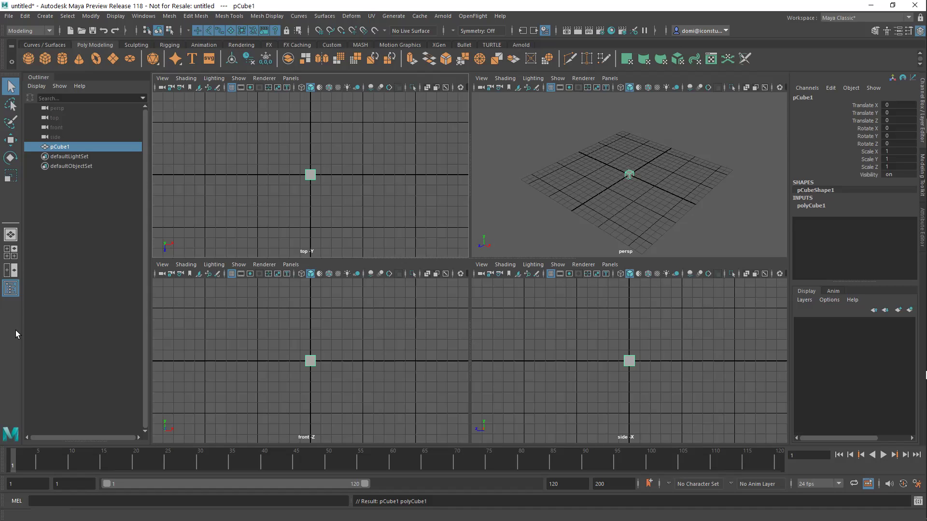
pyautogui.click(14, 234)
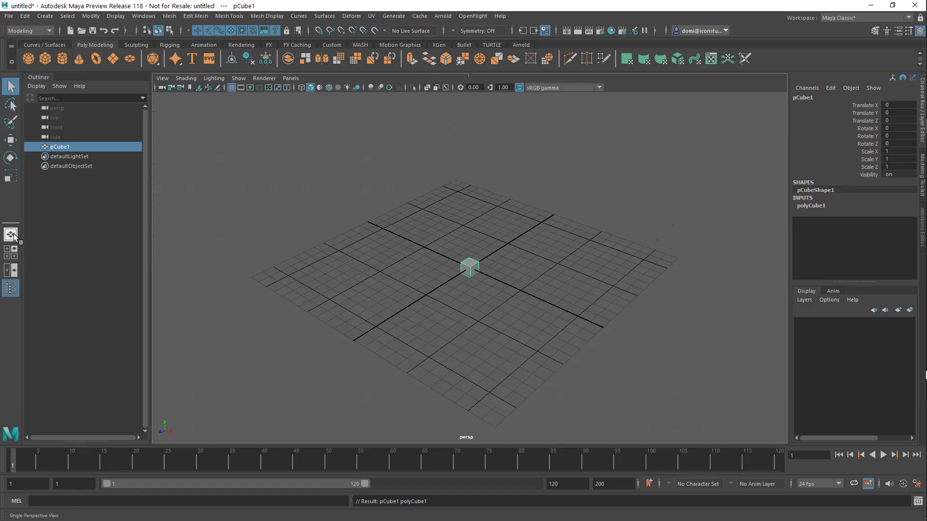
pyautogui.click(557, 179)
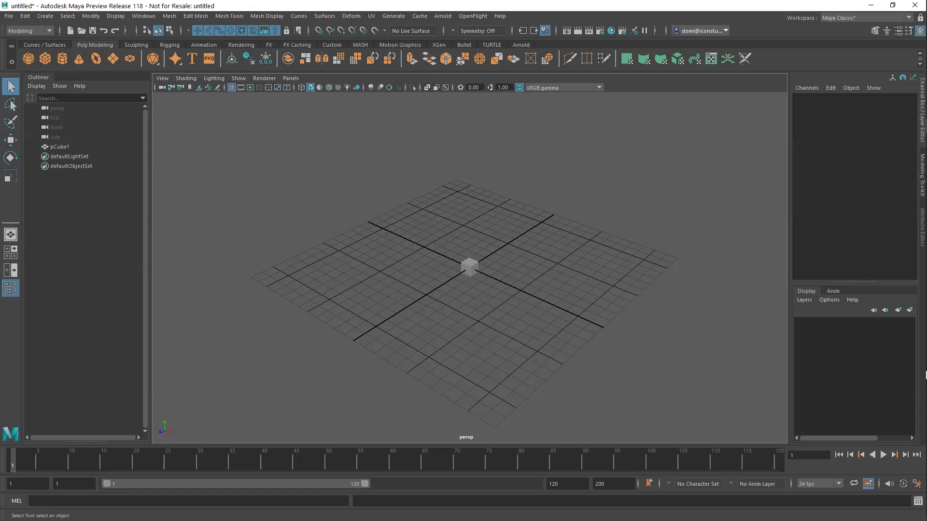
# - Switch to the four-view layout, and hide and show the Outliner again
pyautogui.click(14, 254)
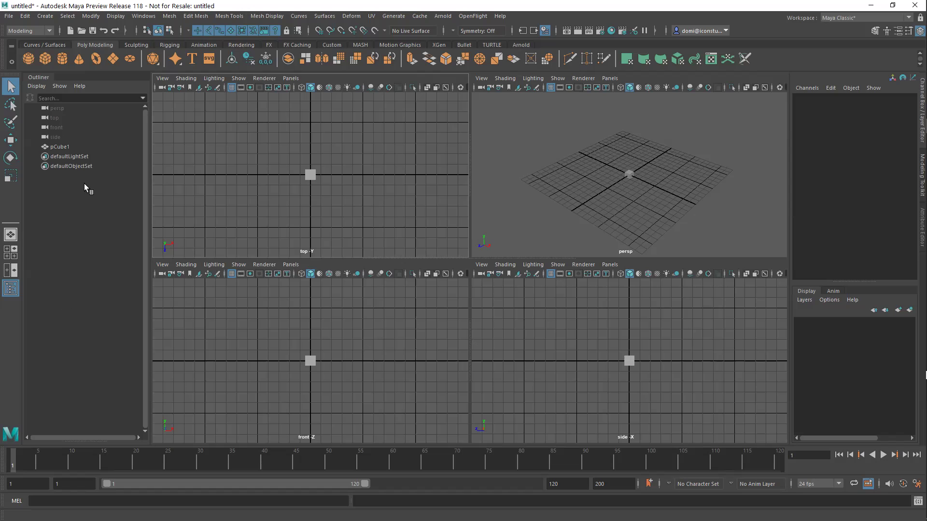
pyautogui.click(11, 291)
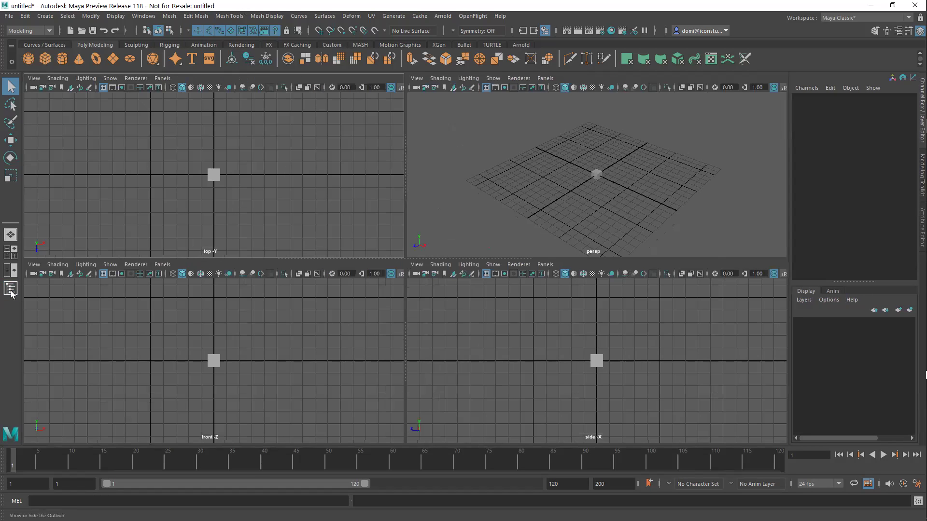
pyautogui.click(11, 289)
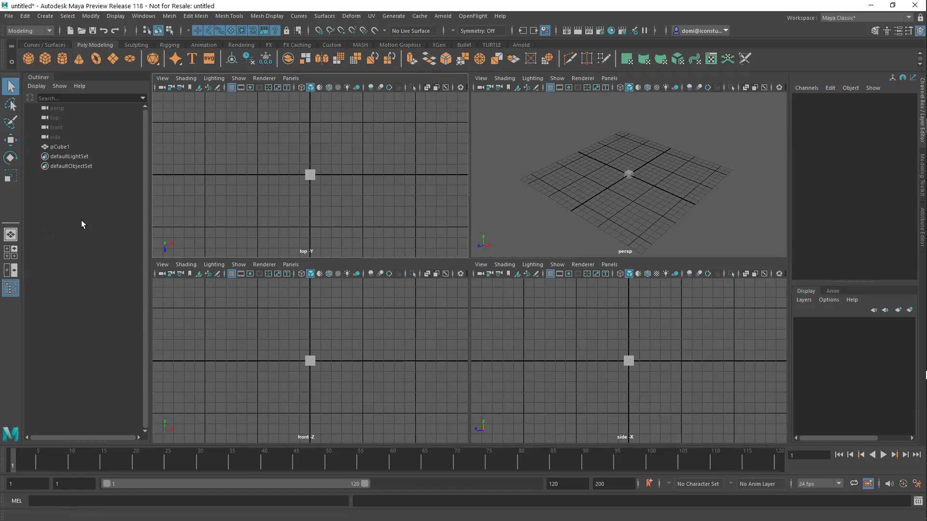
# - Compare the single, four-view and two-pane layouts with the Outliner hidden and shown, ending in the single perspective view
pyautogui.click(11, 234)
pyautogui.click(12, 250)
pyautogui.click(12, 271)
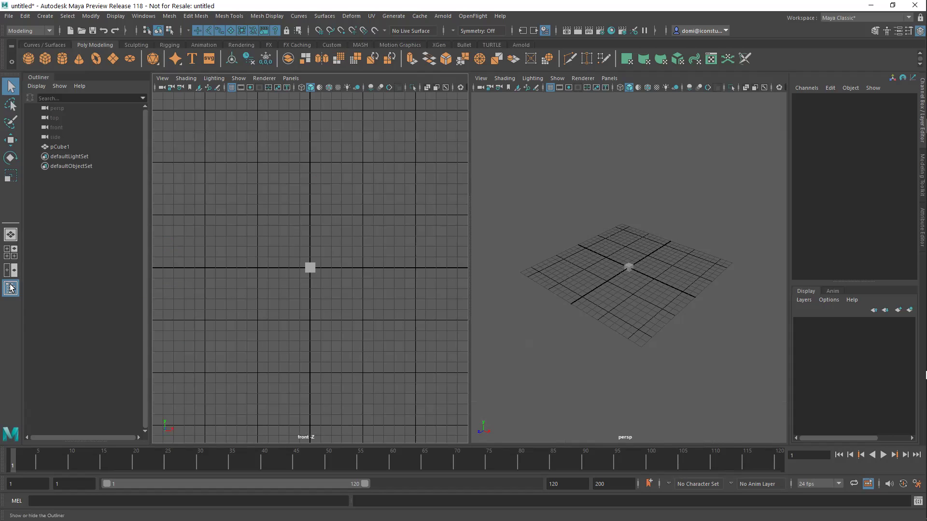
pyautogui.click(11, 288)
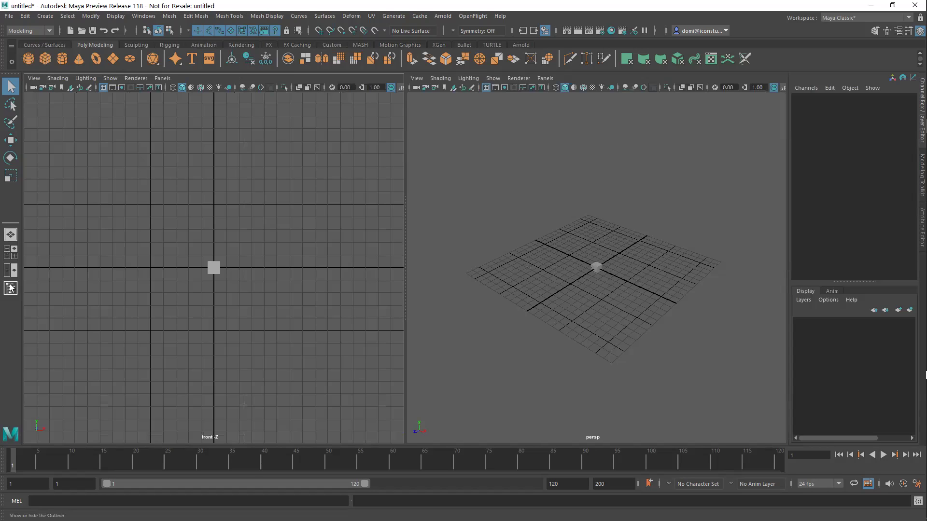
pyautogui.click(10, 288)
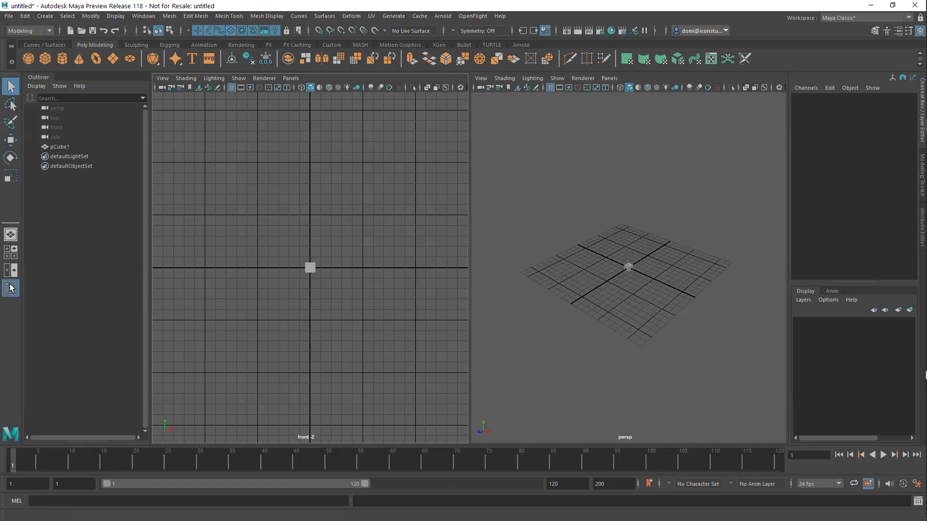
pyautogui.click(11, 235)
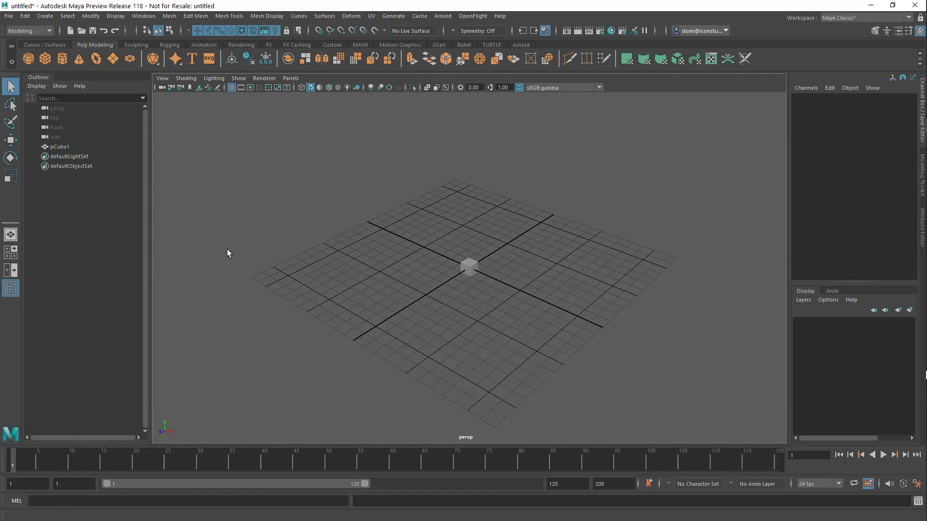
# - Orbit the perspective view to a lower angle, and zoom and pan closer to the cube in the side view of the four-view layout
pyautogui.keyDown('alt'); pyautogui.moveTo(577, 223); pyautogui.dragTo(536, 263); pyautogui.keyUp('alt')
pyautogui.click(10, 254)
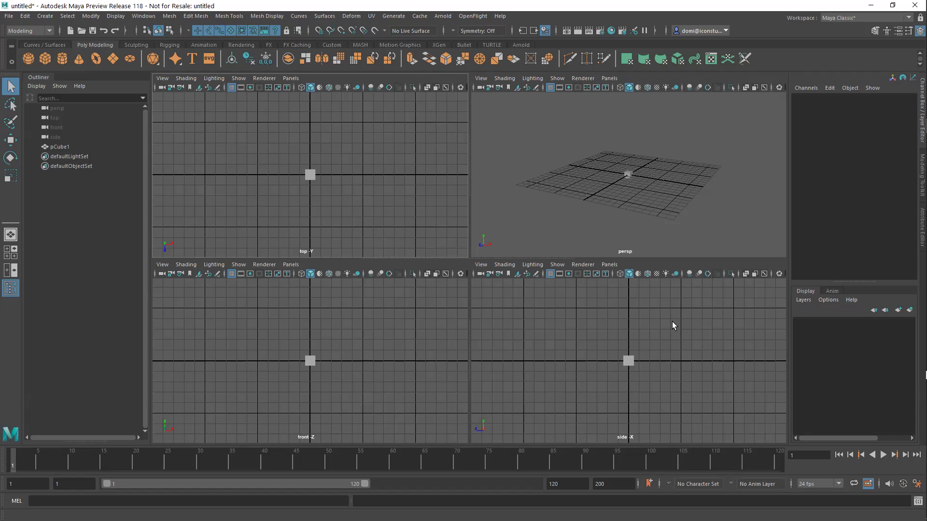
pyautogui.scroll(8, 674, 316)
pyautogui.moveTo(655, 307); pyautogui.dragTo(694, 305)
pyautogui.keyDown('alt'); pyautogui.moveTo(693, 305); pyautogui.dragTo(671, 316, button='middle'); pyautogui.keyUp('alt')
pyautogui.keyDown('alt'); pyautogui.moveTo(652, 361); pyautogui.dragTo(662, 379, button='right'); pyautogui.keyUp('alt')
pyautogui.keyDown('alt'); pyautogui.moveTo(626, 371); pyautogui.dragTo(637, 371); pyautogui.keyUp('alt')
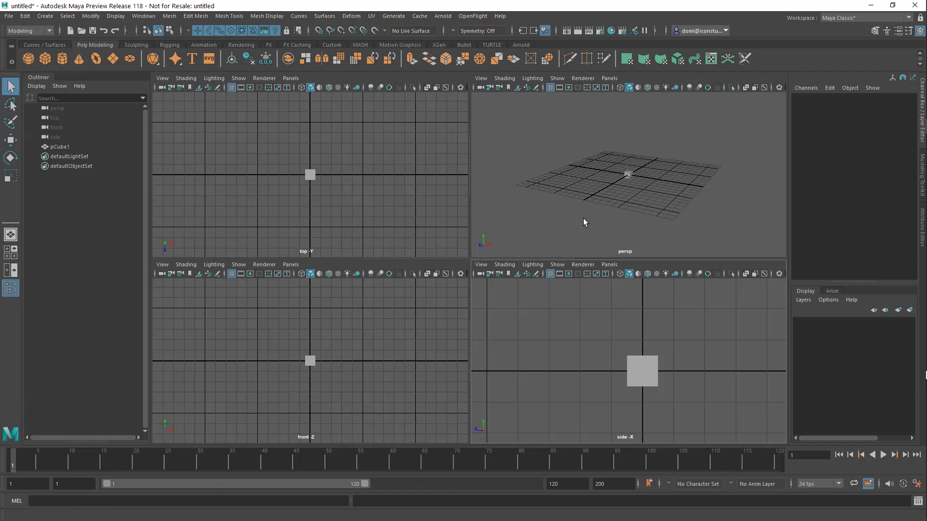
# - Maximize the perspective, side, front and top views one after another, restoring the four-view layout each time
pyautogui.press('space')
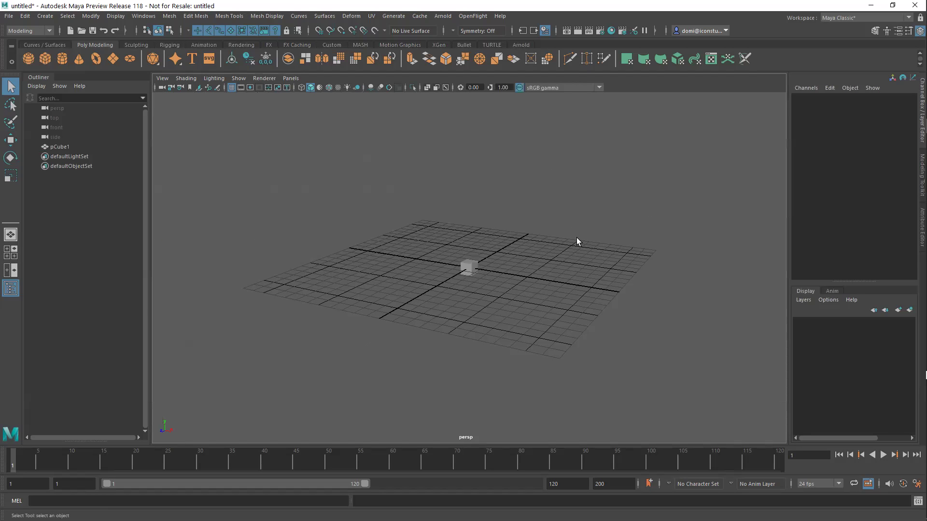
pyautogui.press('space')
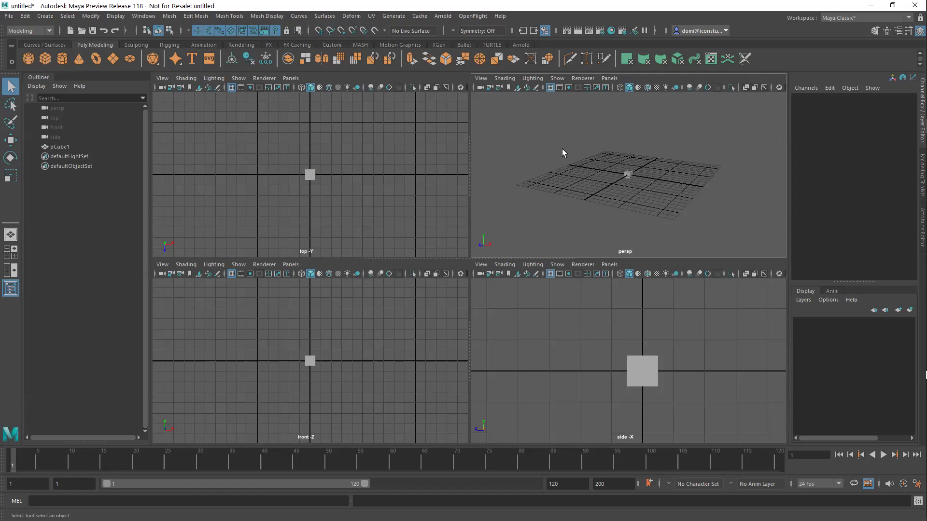
pyautogui.press('space')
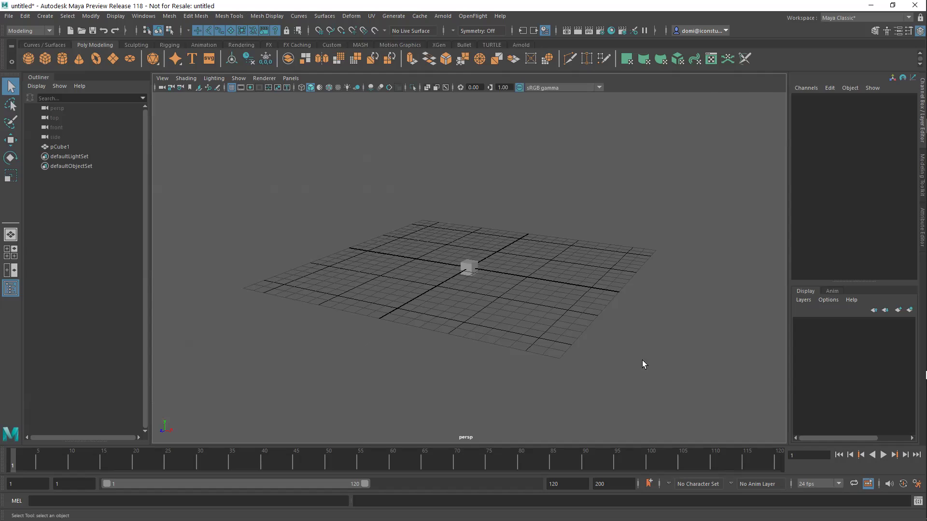
pyautogui.press('space')
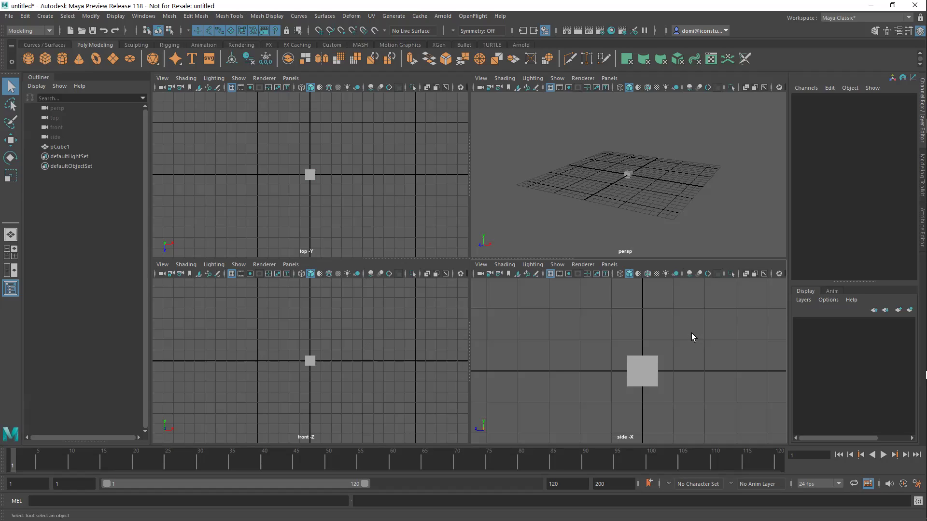
pyautogui.press('space')
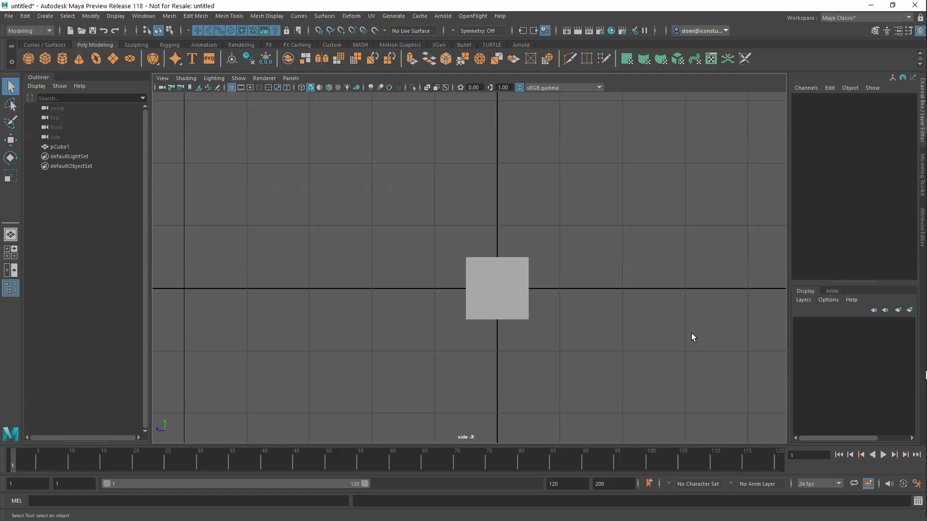
pyautogui.press('space')
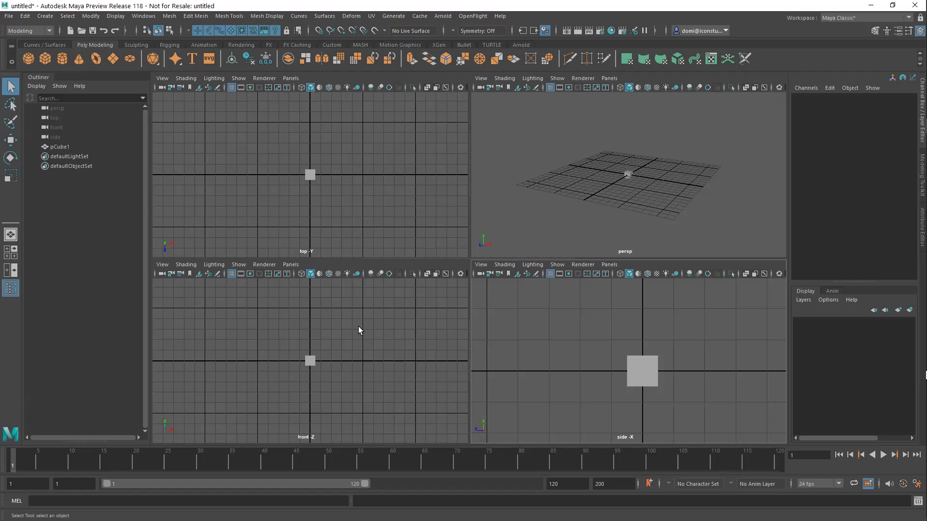
pyautogui.press('space')
pyautogui.press('space')
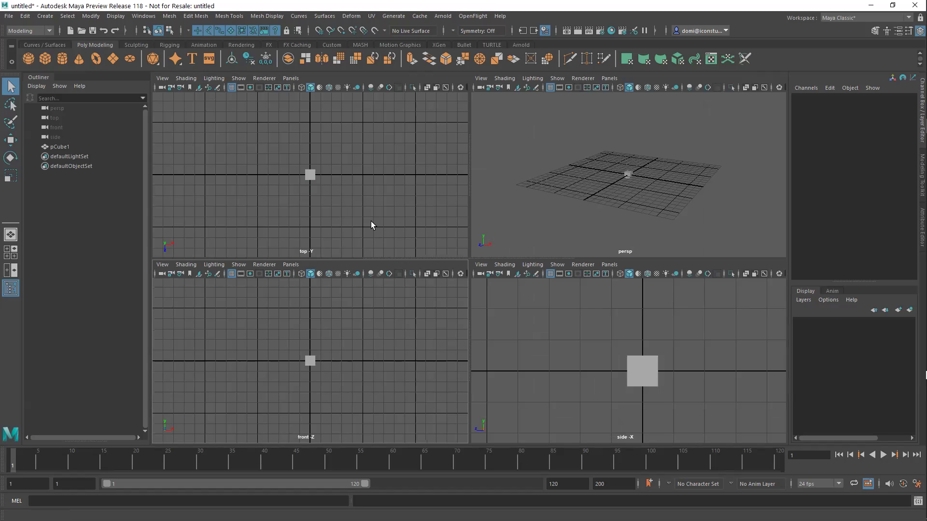
pyautogui.press('space')
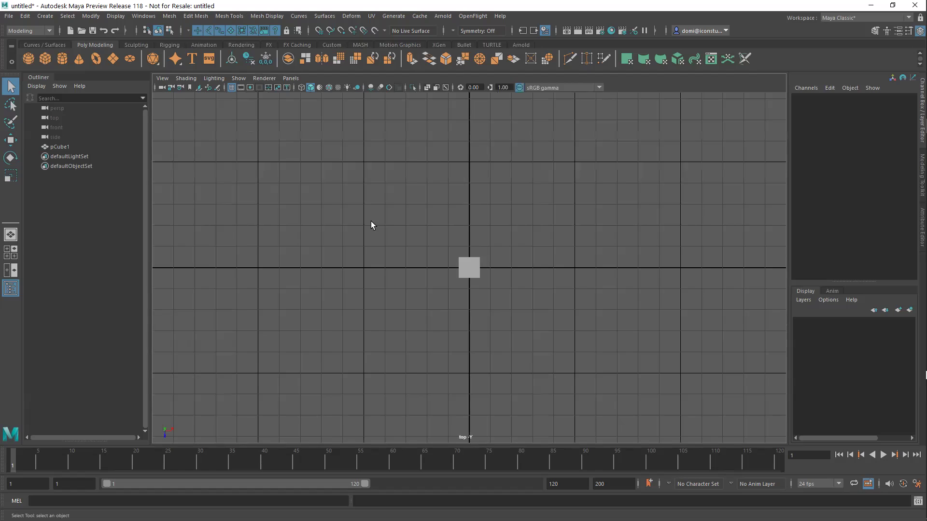
pyautogui.press('space')
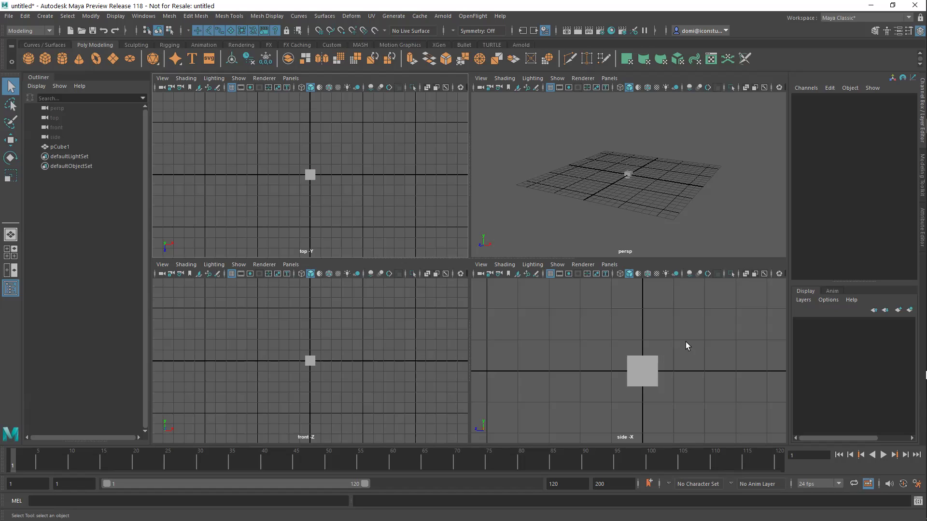
# - Select the cube and frame it in the perspective view only
pyautogui.moveTo(608, 147); pyautogui.dragTo(655, 185)
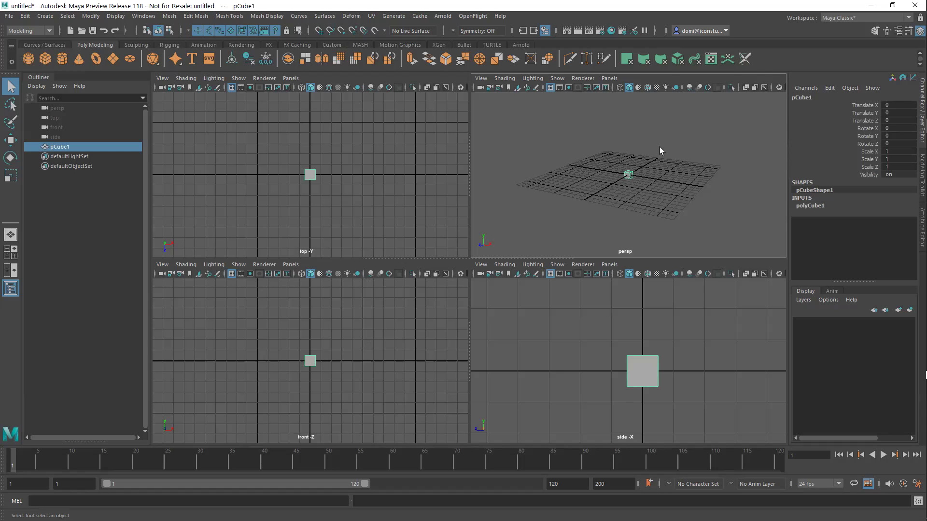
pyautogui.press('f')
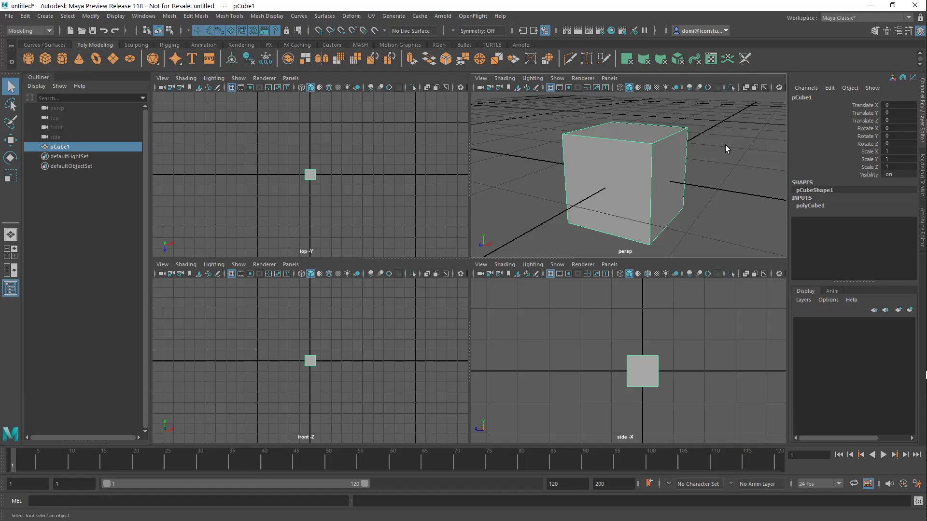
pyautogui.click(715, 324)
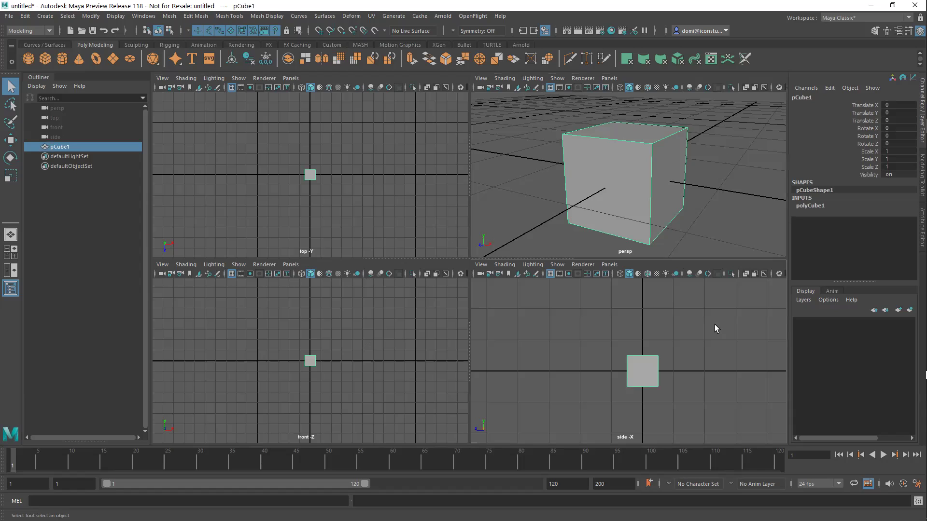
# - Frame the selected cube in all four views at once, deselect it and orbit the perspective view slightly
pyautogui.moveTo(497, 108); pyautogui.dragTo(704, 216)
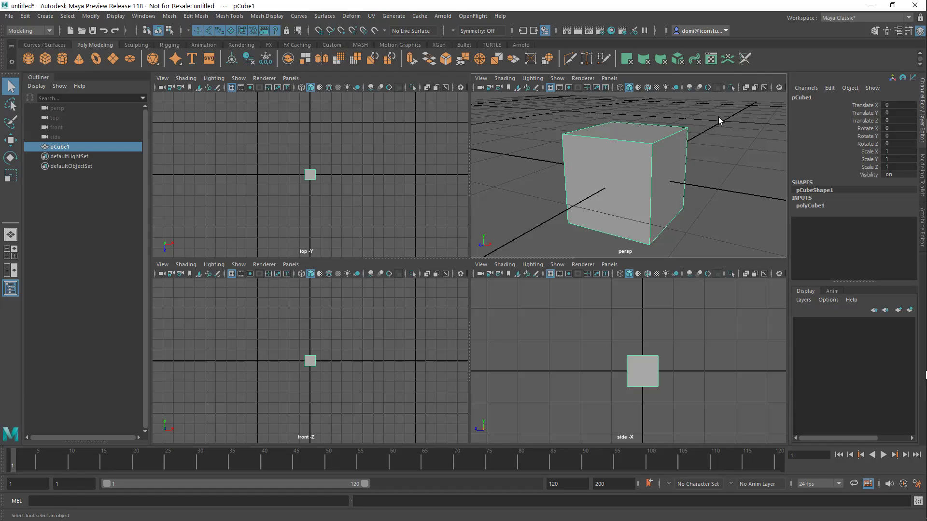
pyautogui.hotkey('shift', 'f')
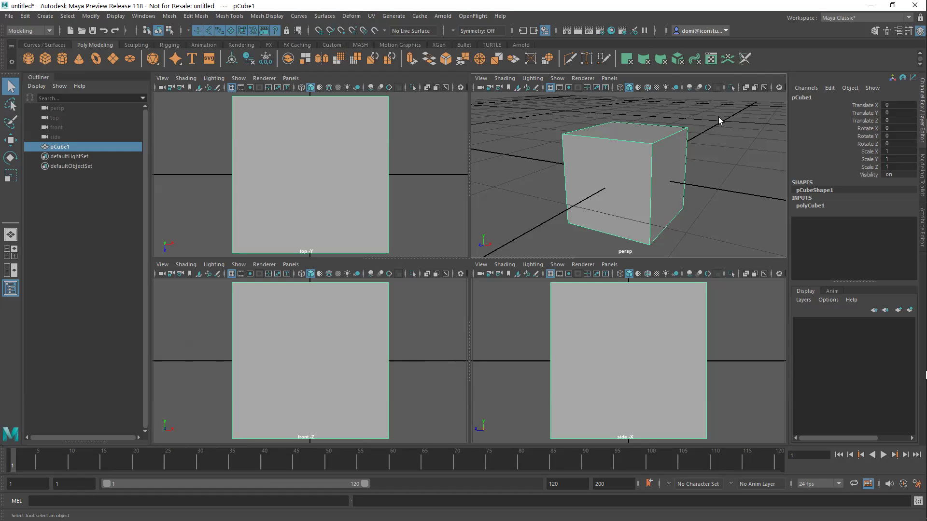
pyautogui.click(734, 320)
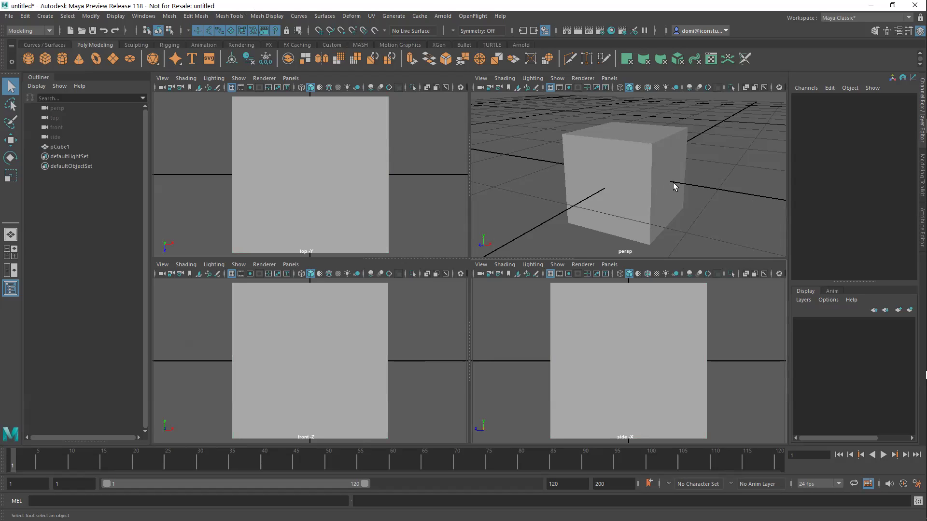
pyautogui.moveTo(700, 180)
pyautogui.keyDown('alt'); pyautogui.mouseDown()
pyautogui.moveTo(674, 182)
pyautogui.moveTo(676, 191)
pyautogui.moveTo(720, 183)
pyautogui.moveTo(706, 183)
pyautogui.mouseUp(); pyautogui.keyUp('alt')
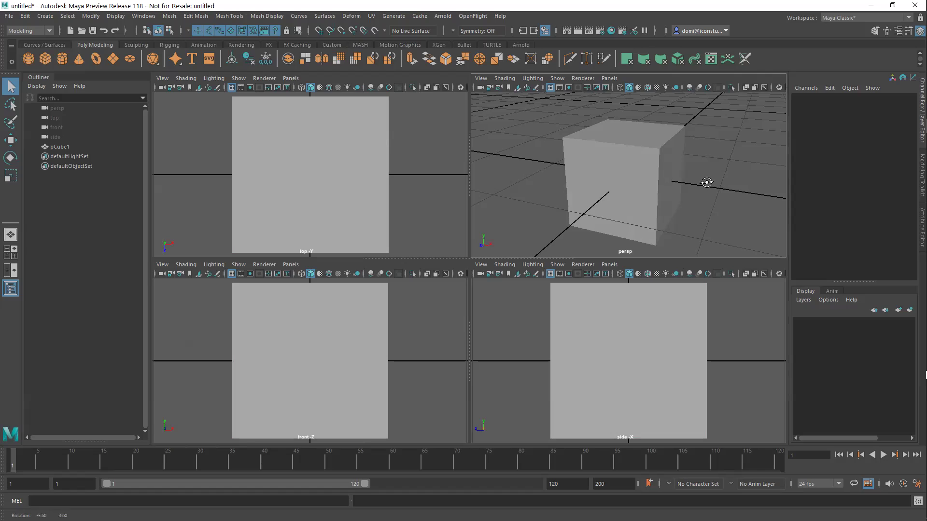